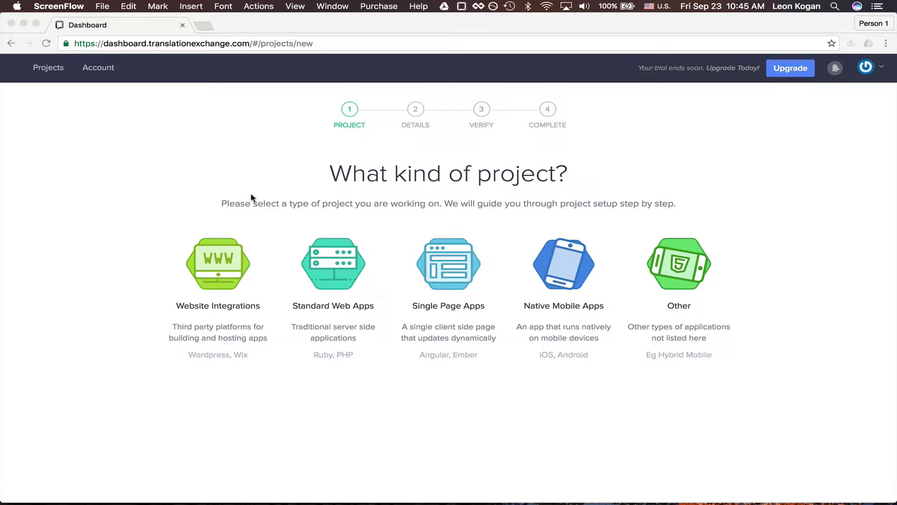
- Choose Other as the project type and name the new project "west test1"
click(671, 276)
click(672, 276)
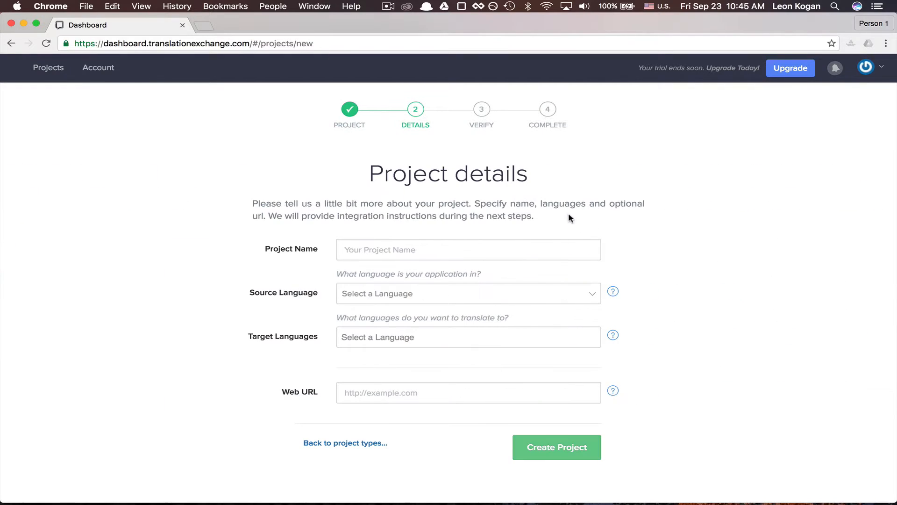
click(500, 241)
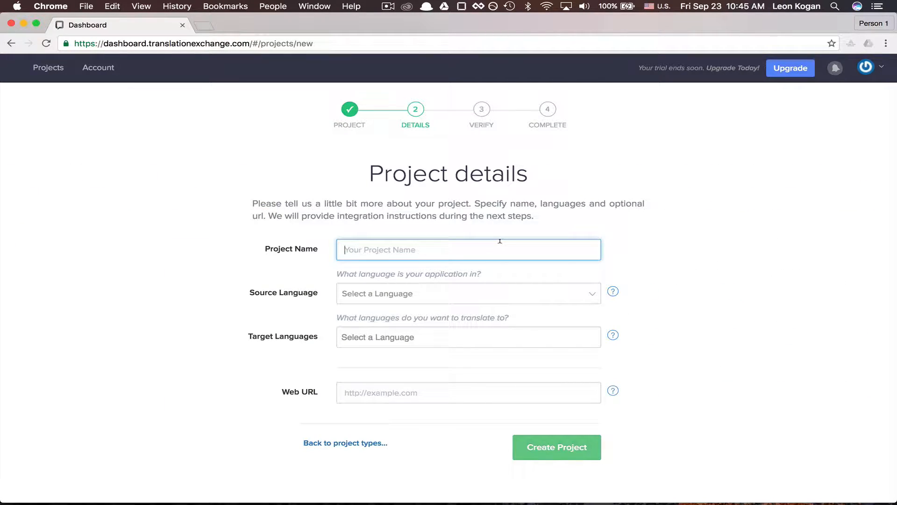
text(west test1)
- Set the project's source language to English and add Russian as a target language
click(477, 297)
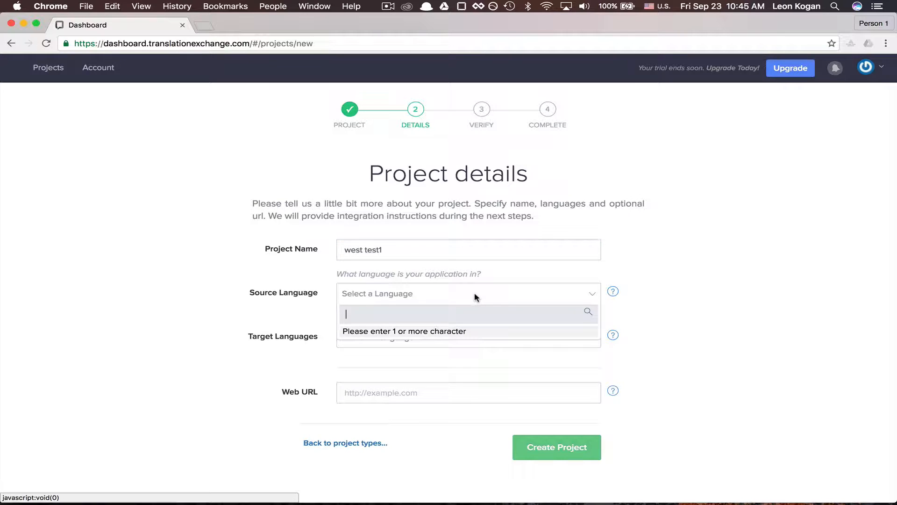
text(engli)
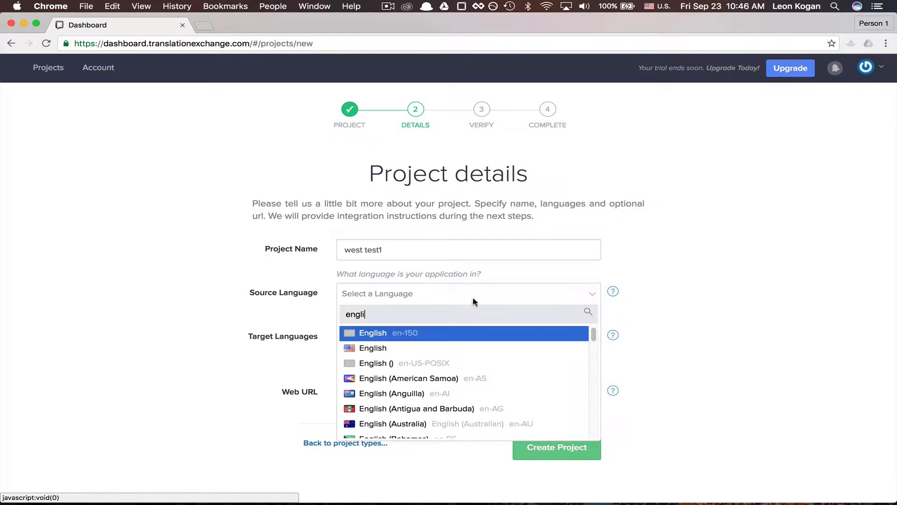
click(425, 351)
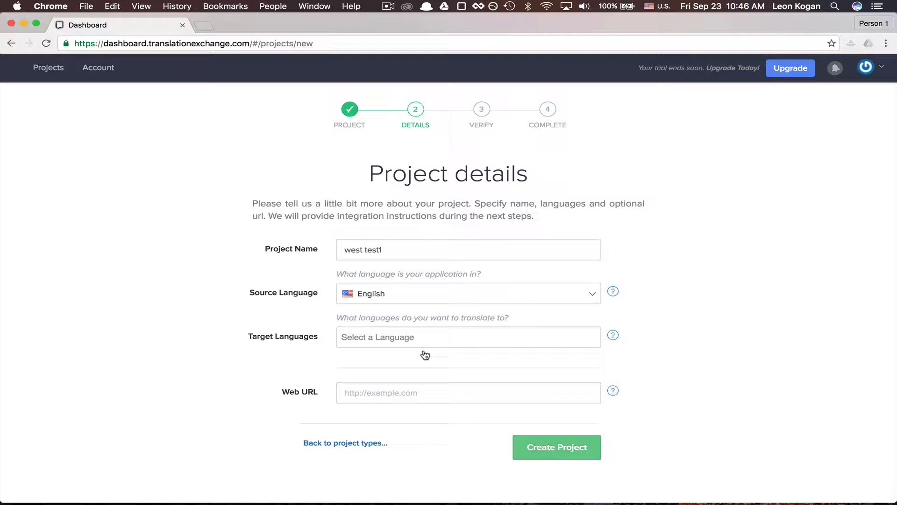
click(424, 343)
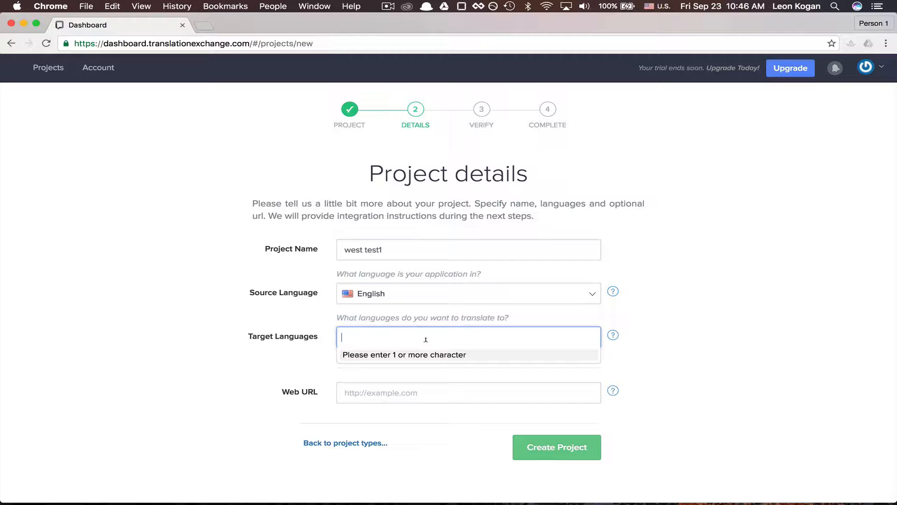
text(russ)
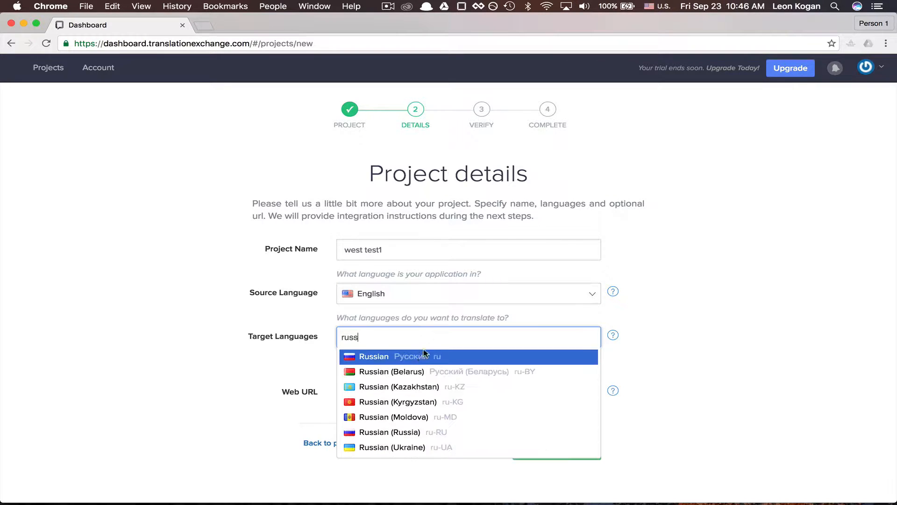
click(419, 356)
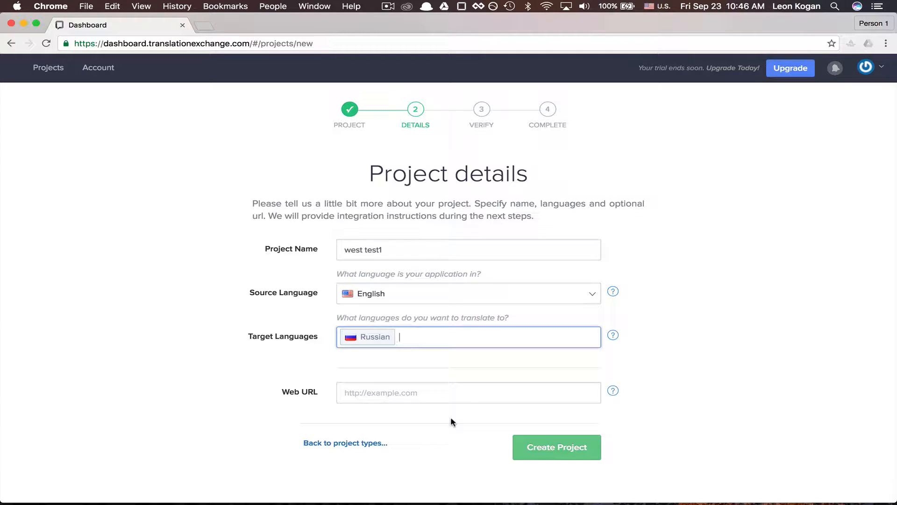
- Create the project without a web URL, review the JavaScript library installation instructions and skip verification
click(452, 395)
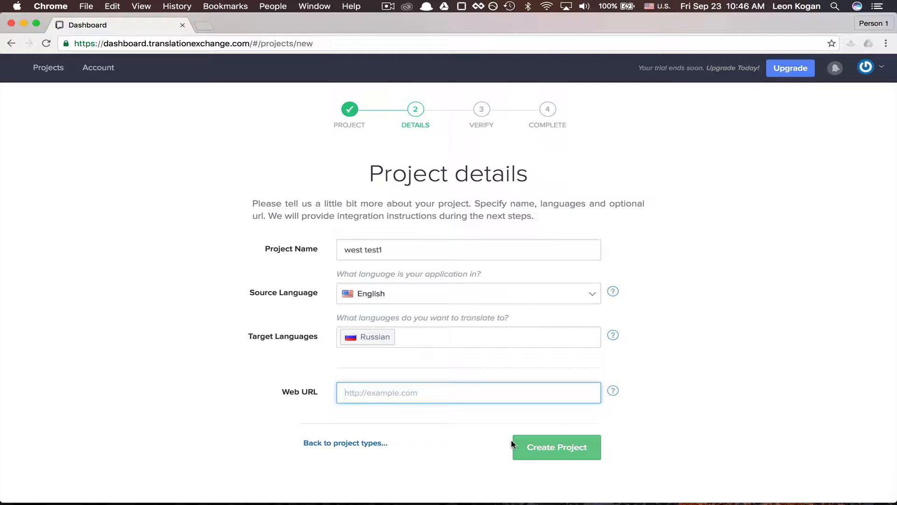
click(528, 451)
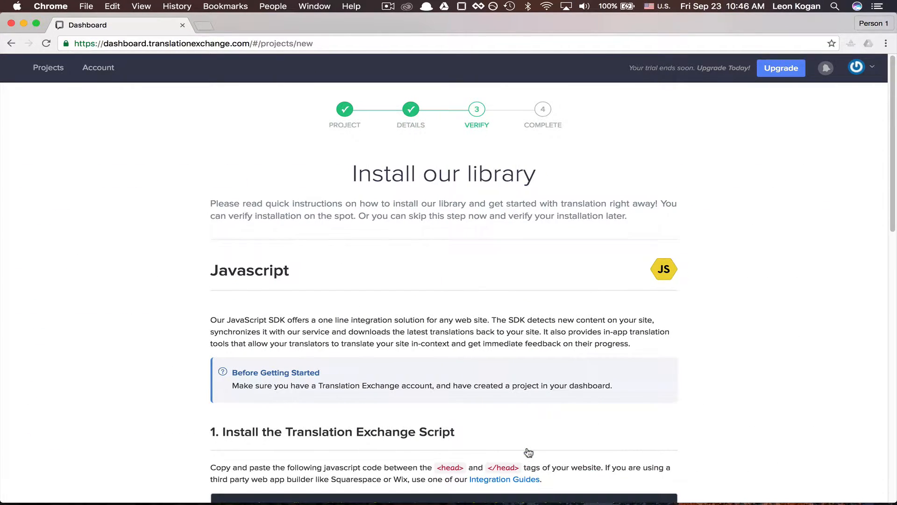
scroll(529, 452, down, 3)
scroll(529, 452, down, 2)
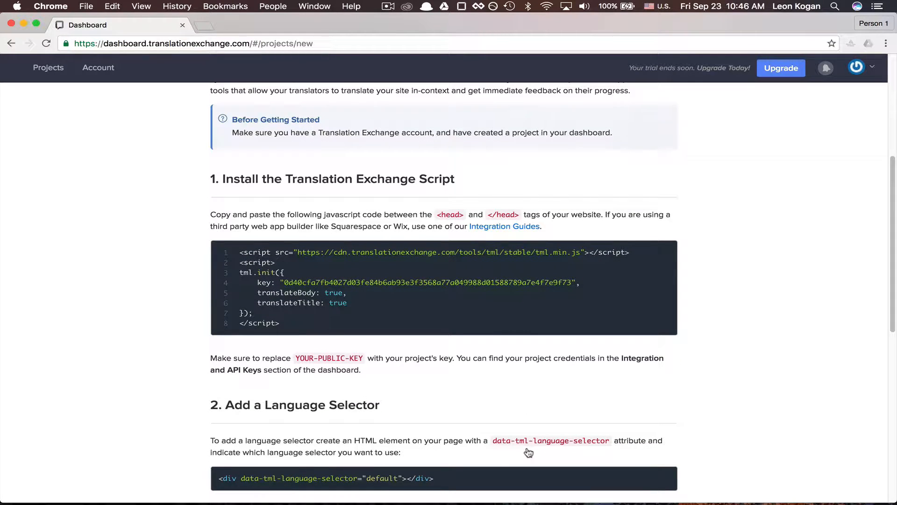
scroll(529, 452, up, 4)
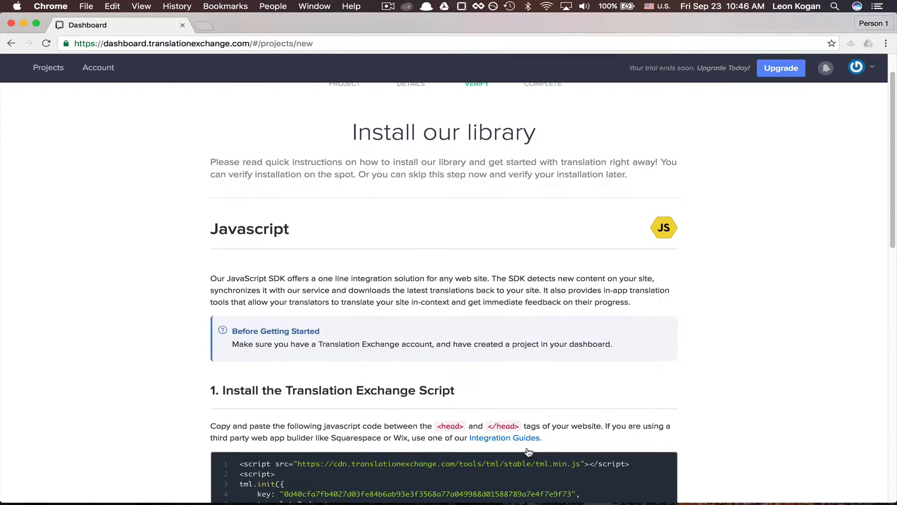
scroll(528, 452, down, 5)
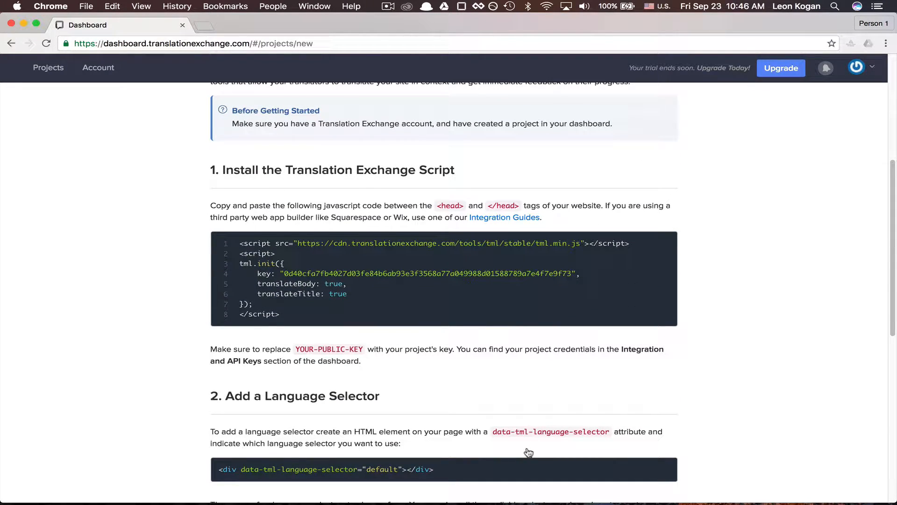
scroll(528, 451, down, 2)
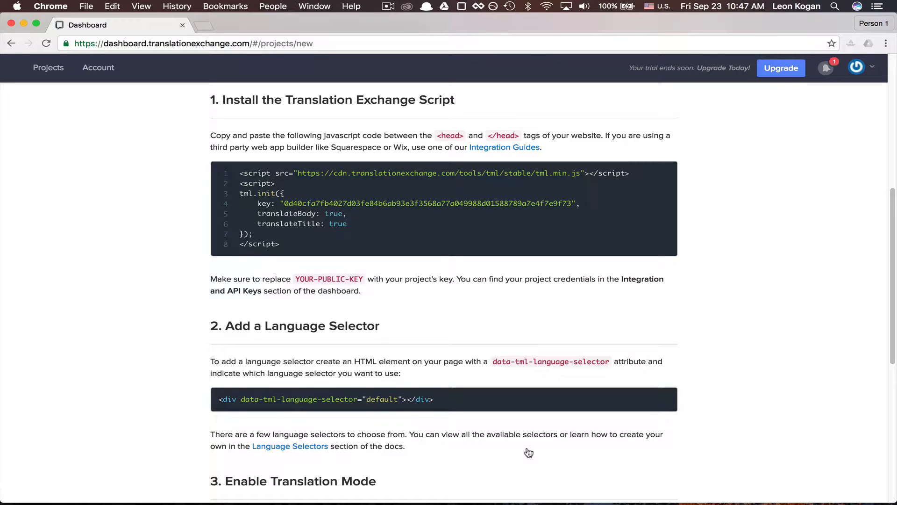
scroll(528, 452, down, 7)
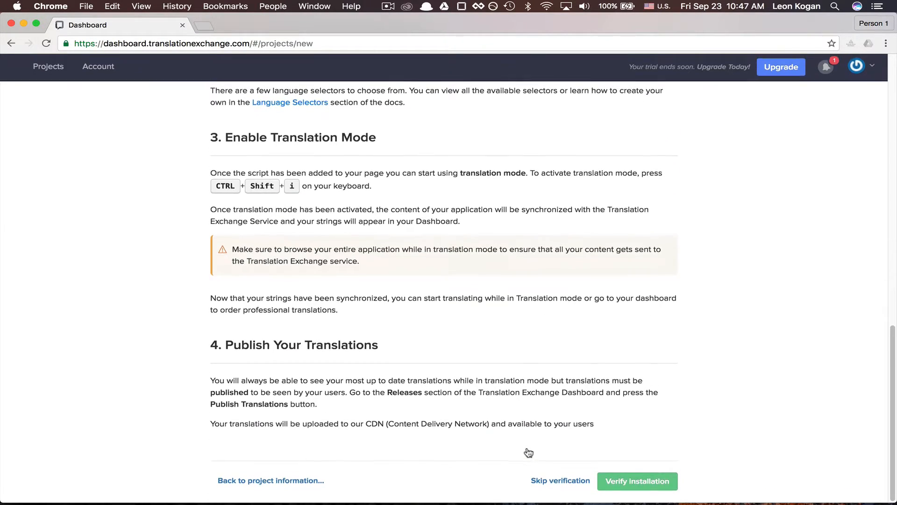
click(547, 480)
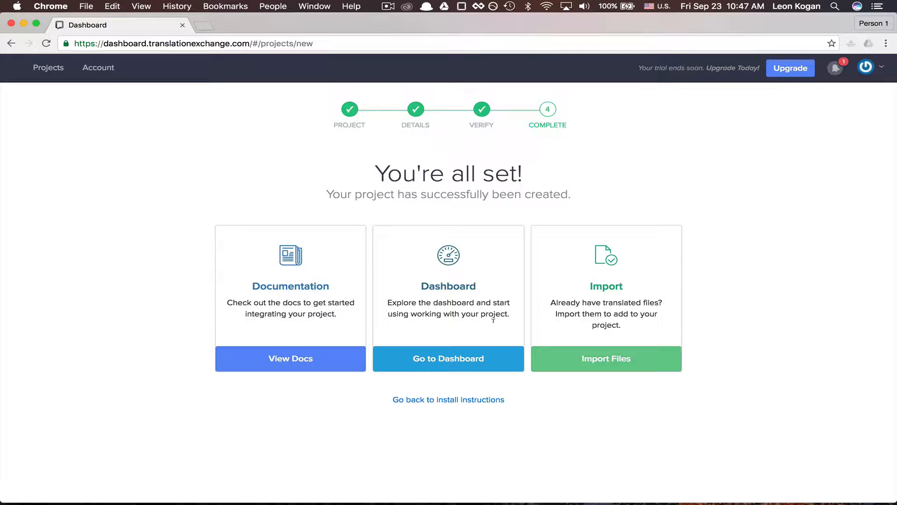
- Upload the archive "All Strings Export - Inf.zip" as a translation file import for the project
click(595, 359)
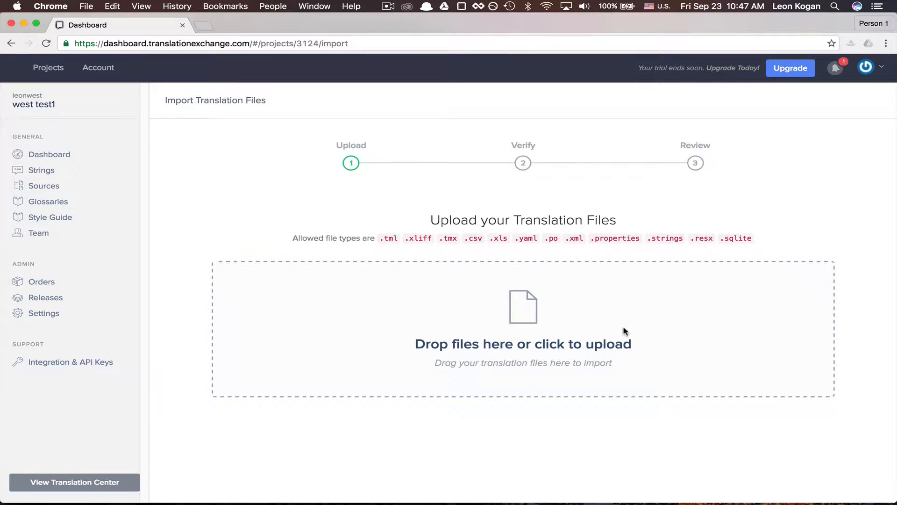
click(564, 354)
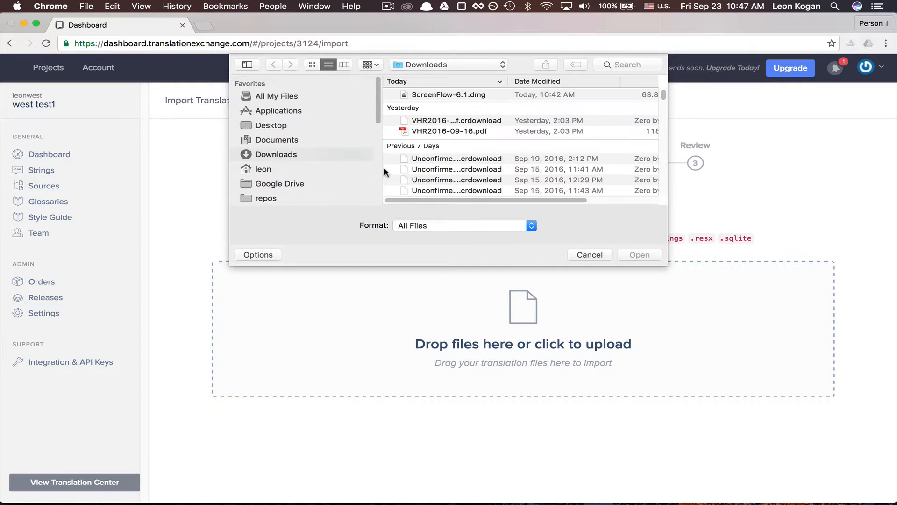
click(577, 253)
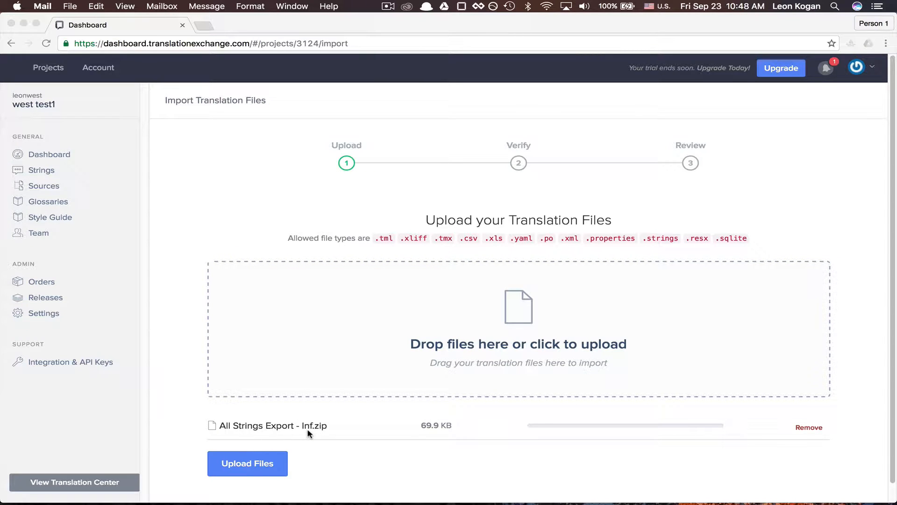
click(271, 465)
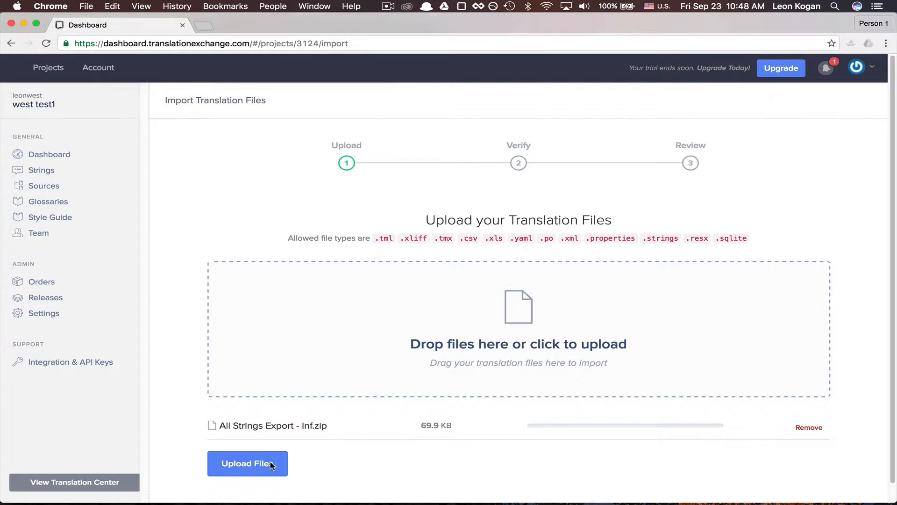
click(270, 465)
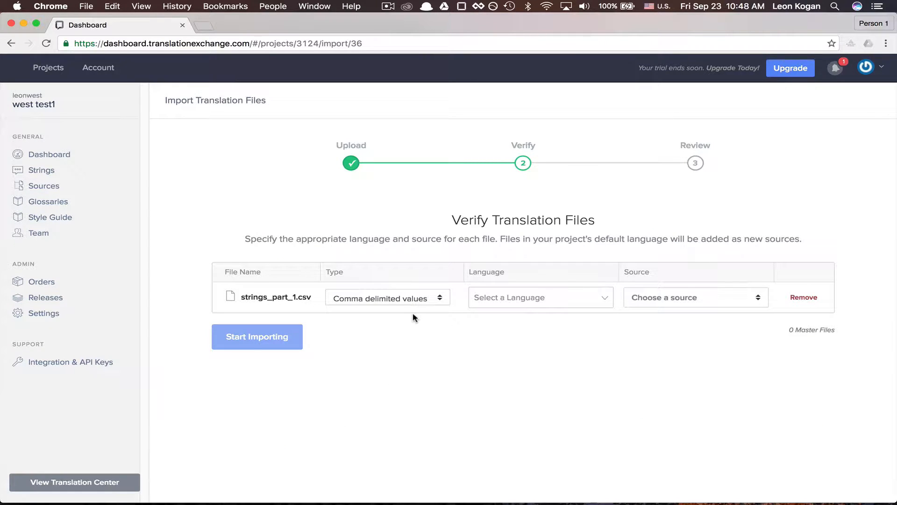
- Set the file type of strings_part_1.csv to "CSV for West project" and import it
click(419, 299)
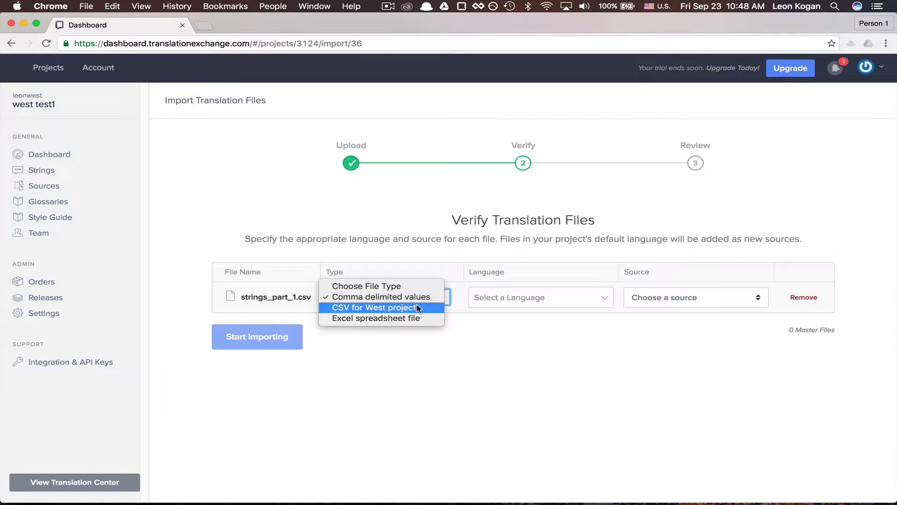
click(419, 307)
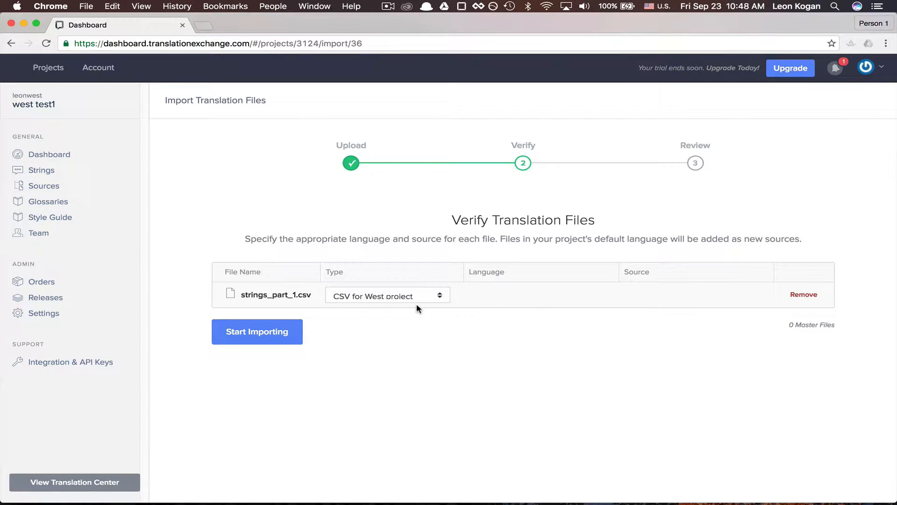
click(292, 336)
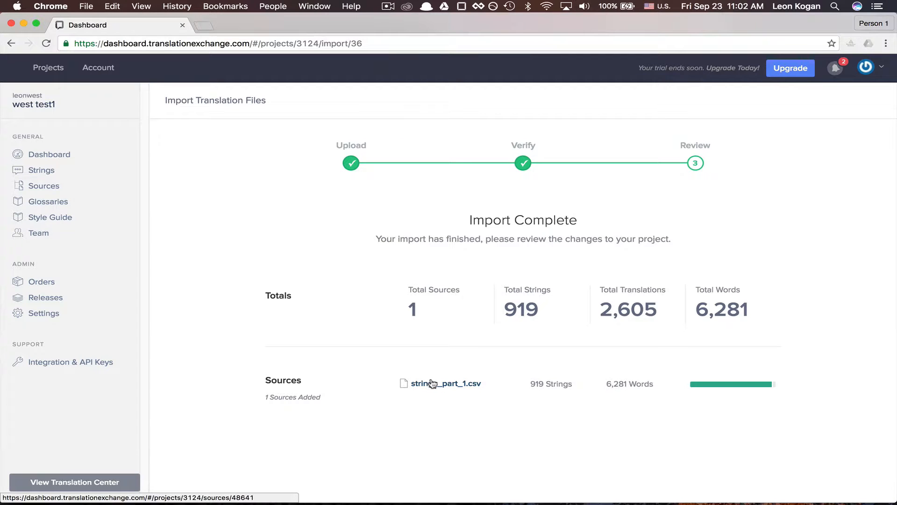
- Open the project's list of strings and show it with the Polish translations
click(50, 170)
scroll(235, 255, down, 10)
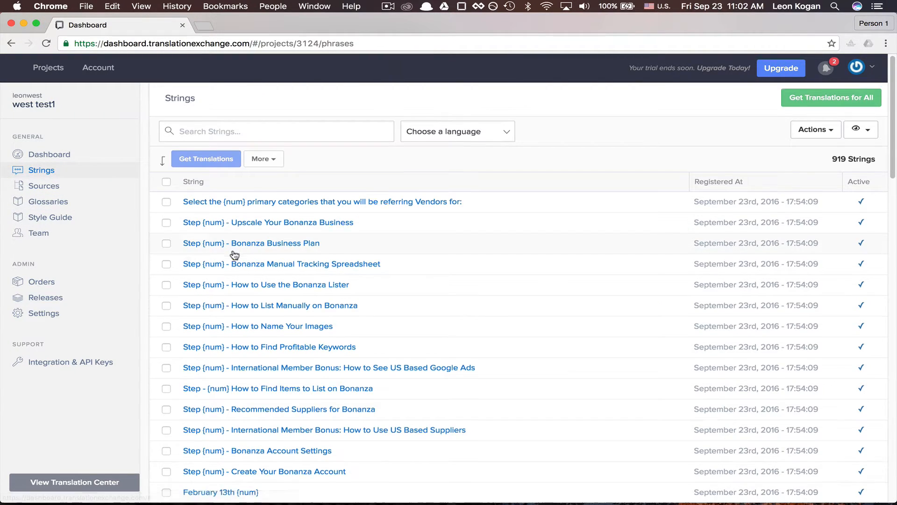
scroll(235, 255, up, 10)
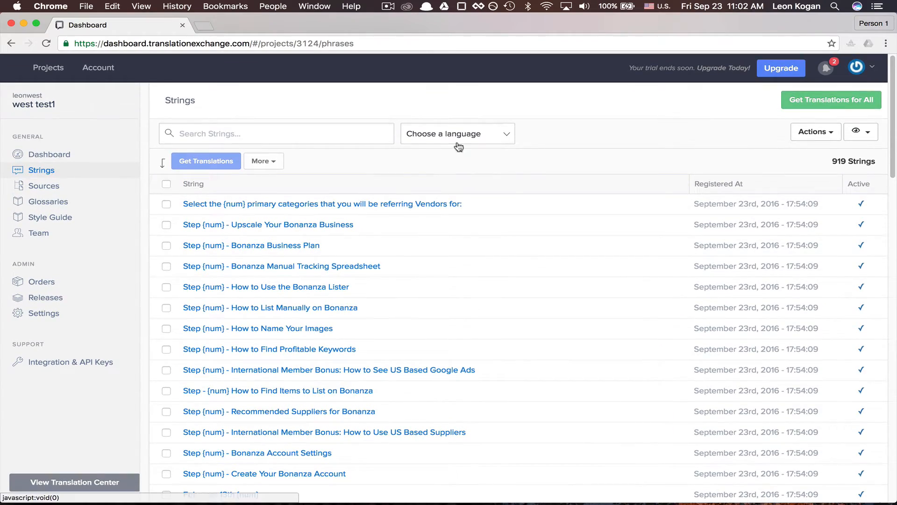
click(457, 142)
scroll(451, 219, down, 8)
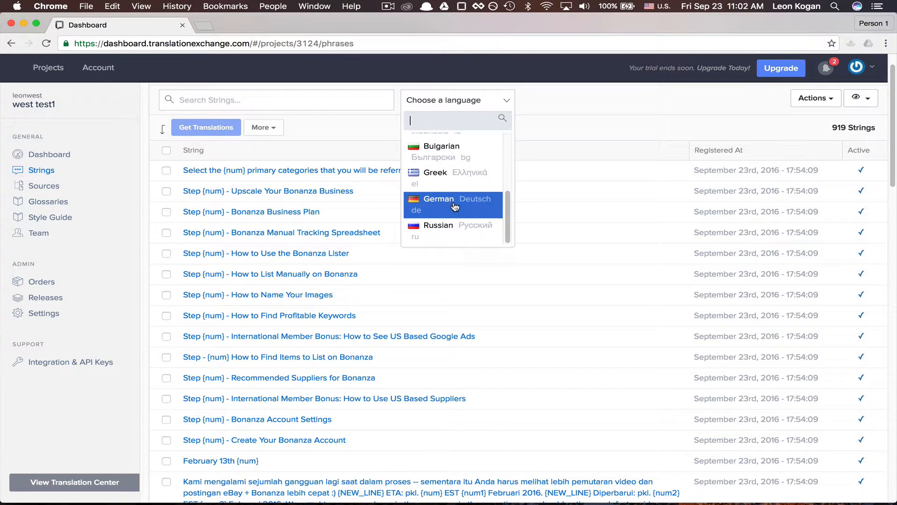
scroll(458, 186, up, 4)
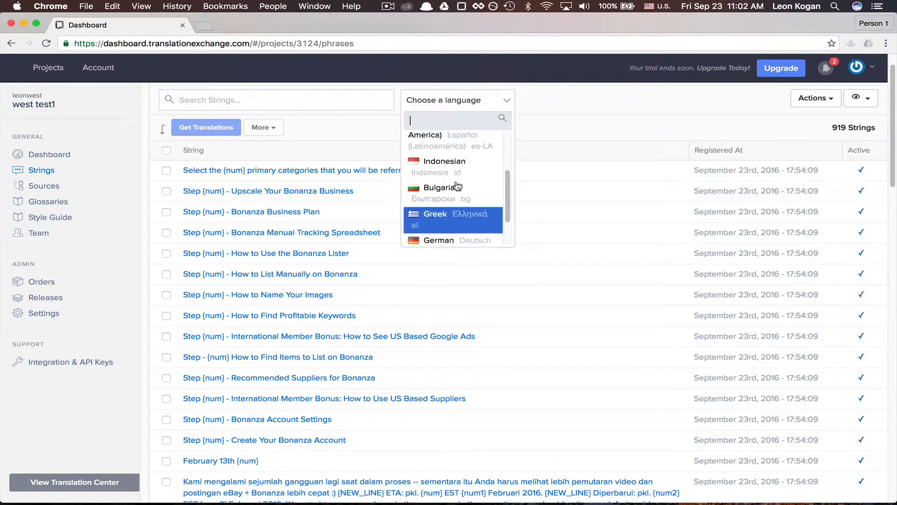
scroll(457, 187, up, 2)
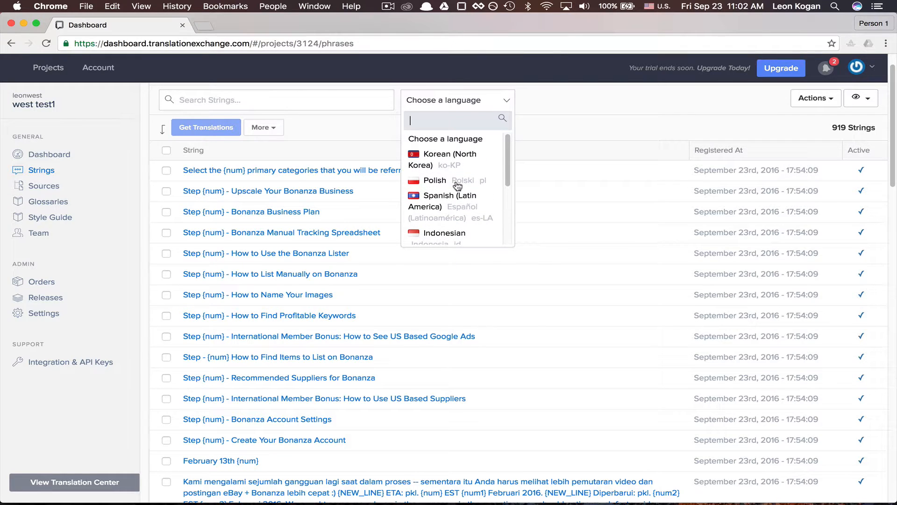
click(456, 179)
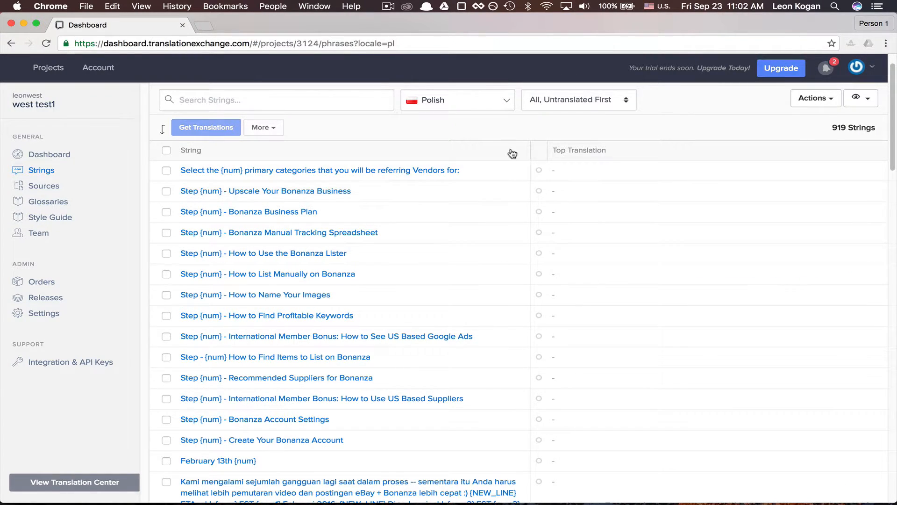
- Filter the Polish strings to Translated and look through the imported translations
click(604, 100)
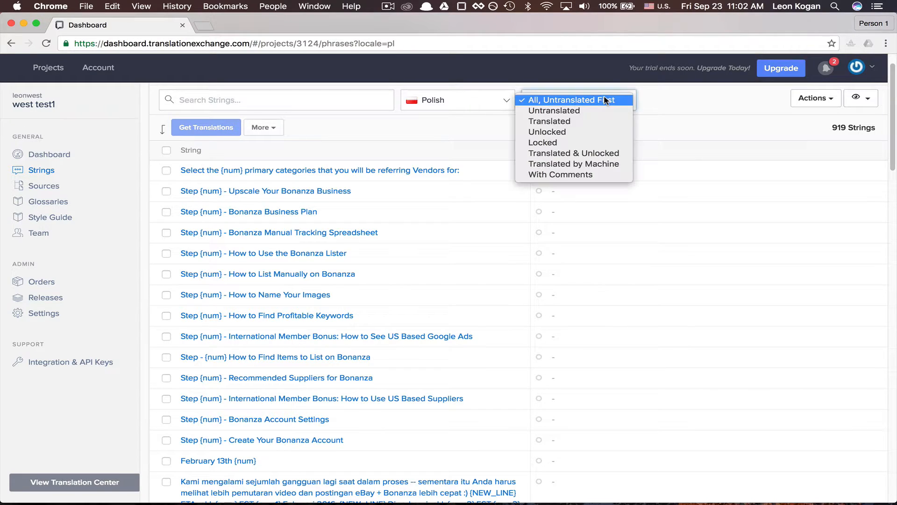
click(594, 122)
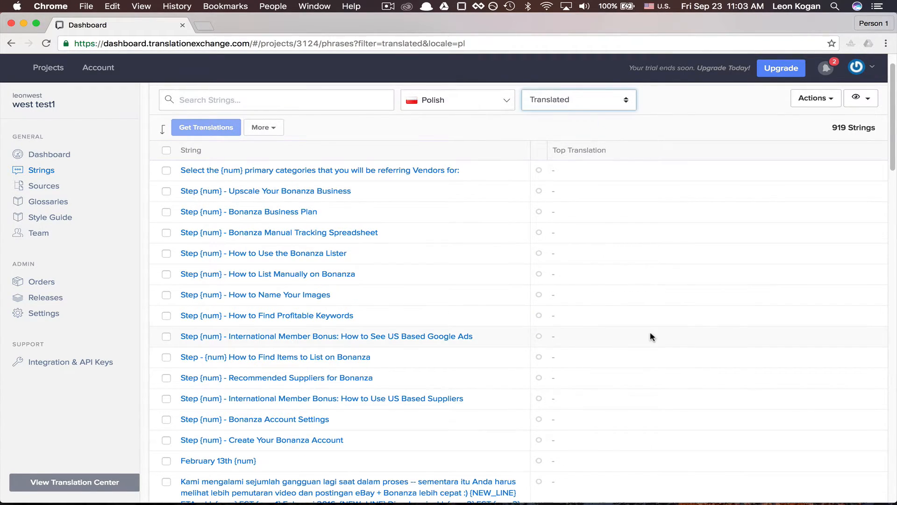
scroll(649, 331, down, 10)
scroll(650, 335, down, 3)
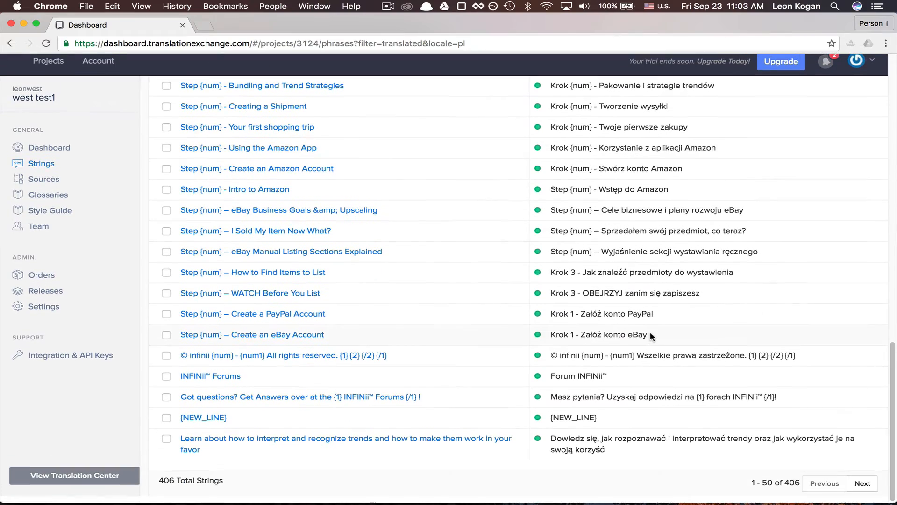
scroll(650, 335, up, 15)
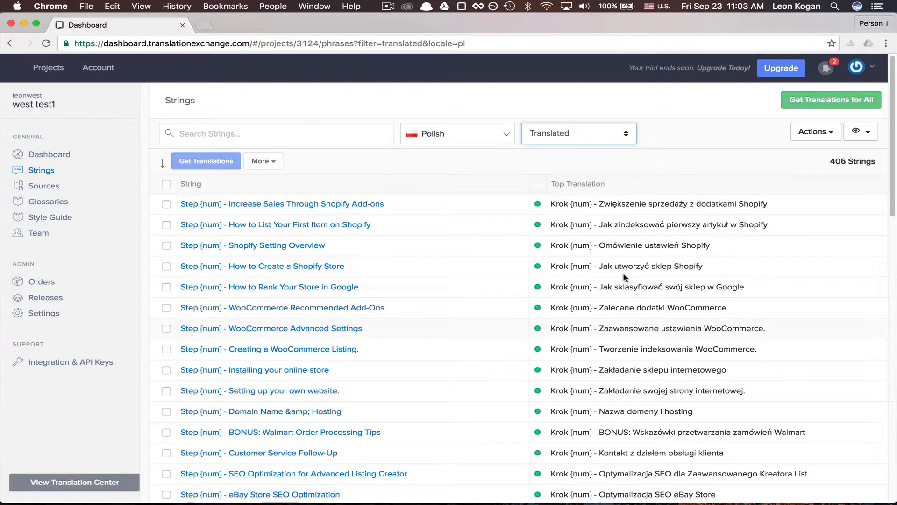
- Filter the Polish strings to Untranslated and start a translation order for all strings matching the filter
click(596, 132)
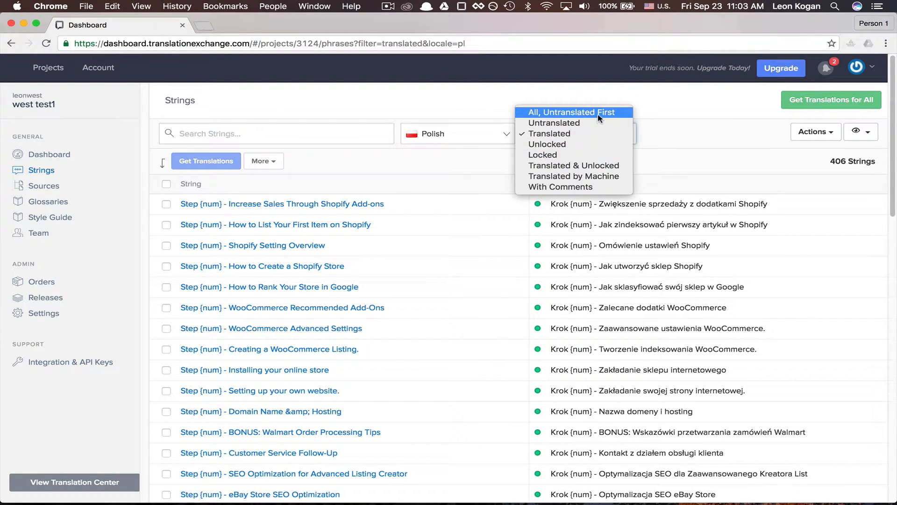
click(598, 124)
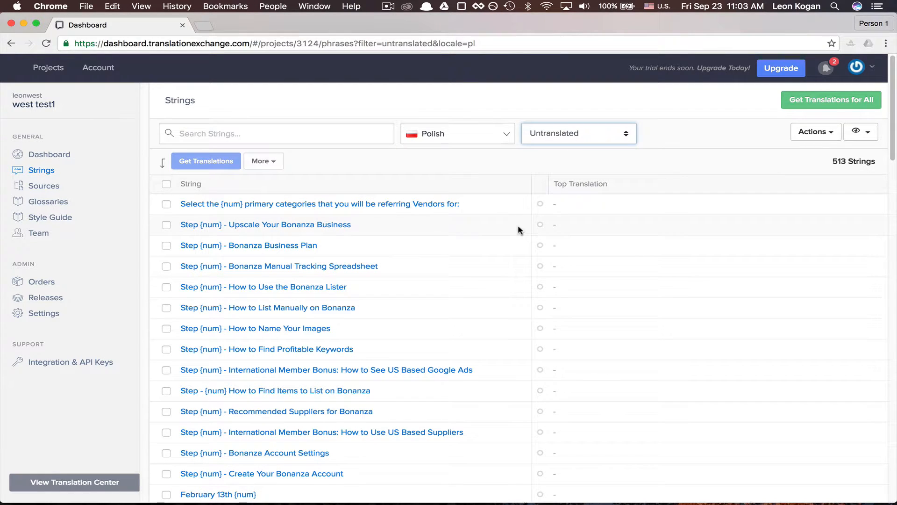
click(166, 184)
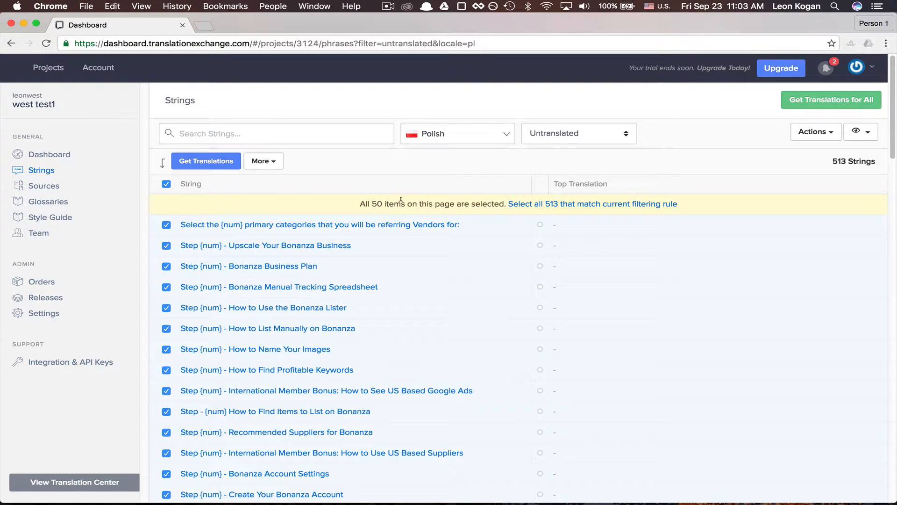
click(585, 205)
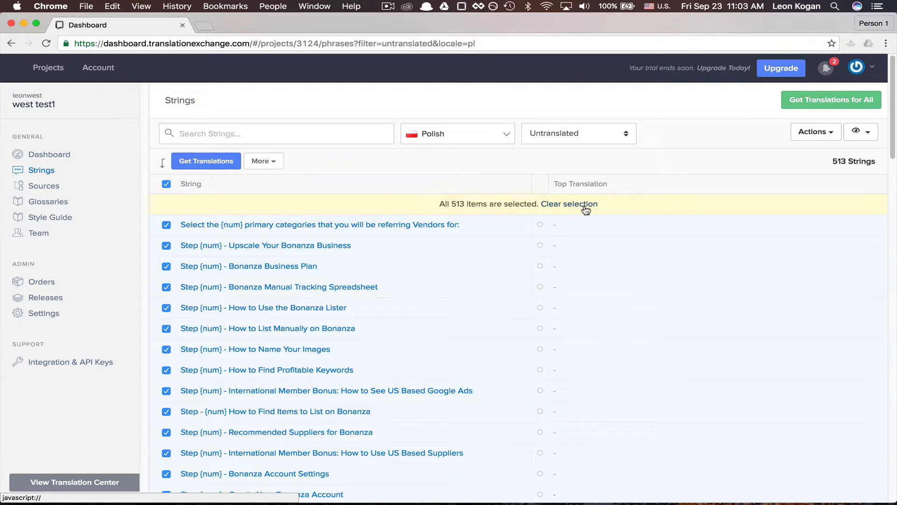
click(208, 161)
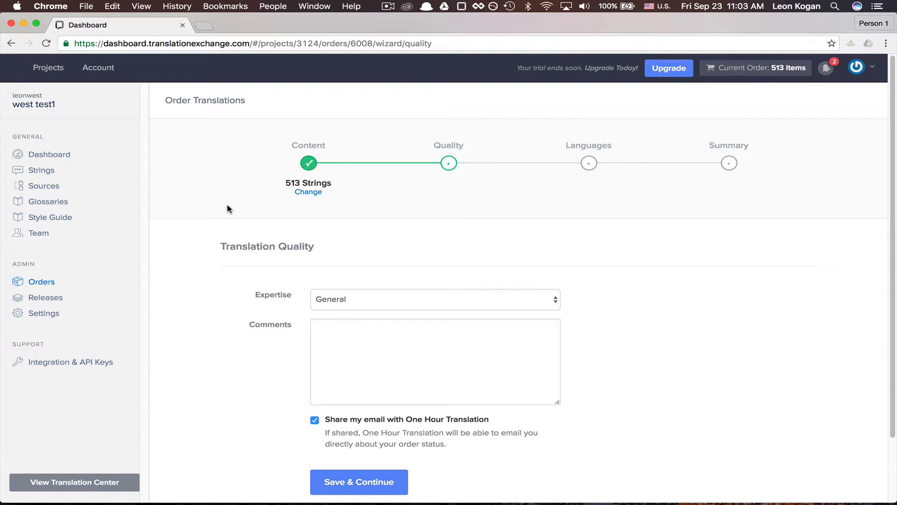
- Save the order's translation quality with General expertise, no comments and e-mail sharing with One Hour Translation enabled
scroll(226, 203, down, 1)
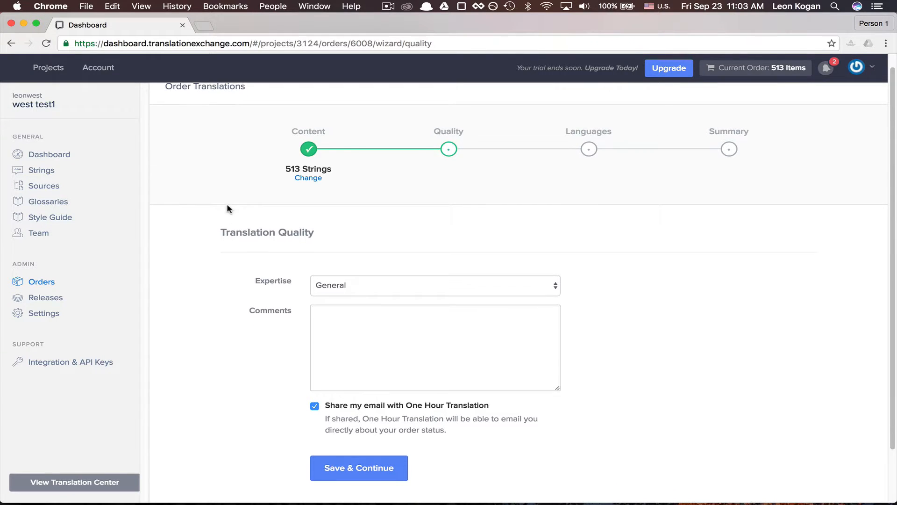
click(391, 282)
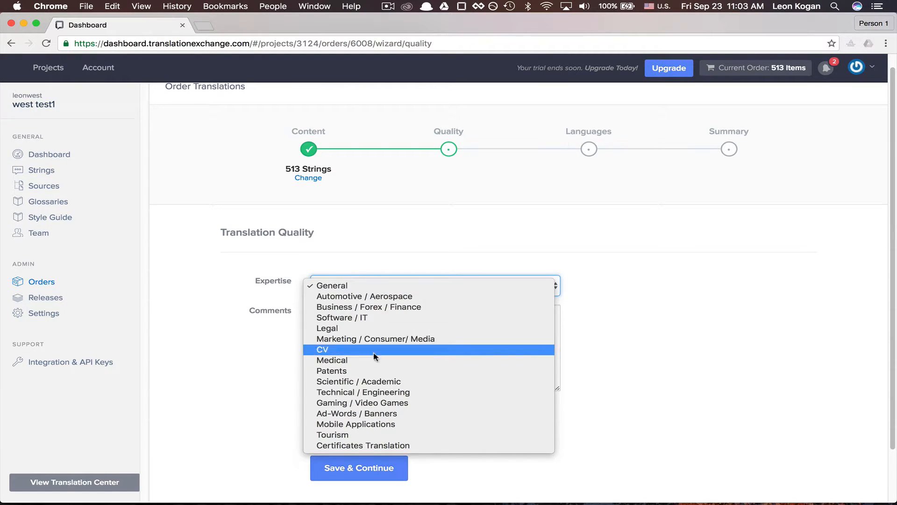
click(393, 210)
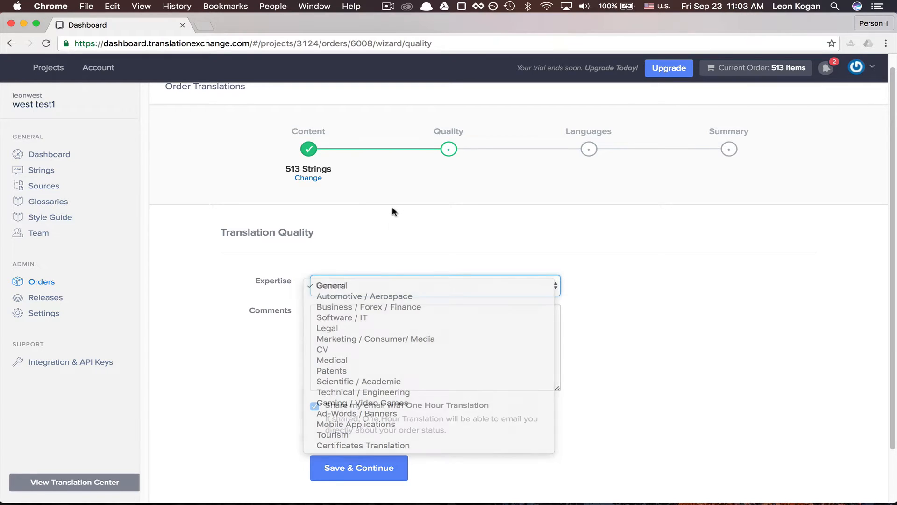
click(382, 326)
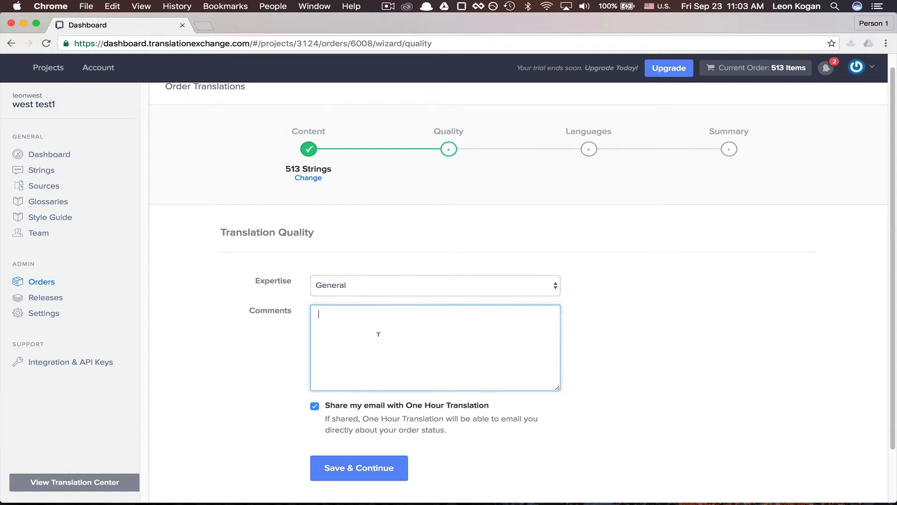
click(648, 335)
scroll(649, 335, down, 2)
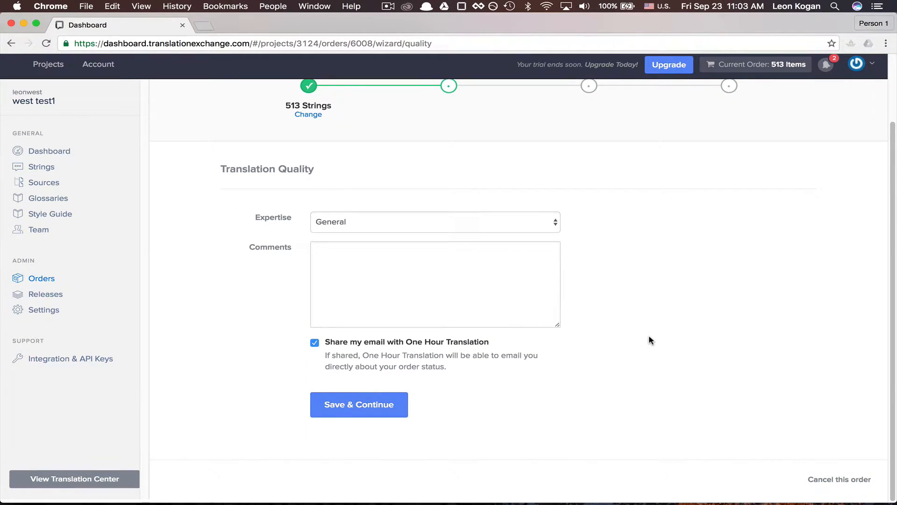
click(383, 402)
- Choose Polish as the order's target language and preview the order, reviewing its summary and payment options
scroll(383, 402, down, 2)
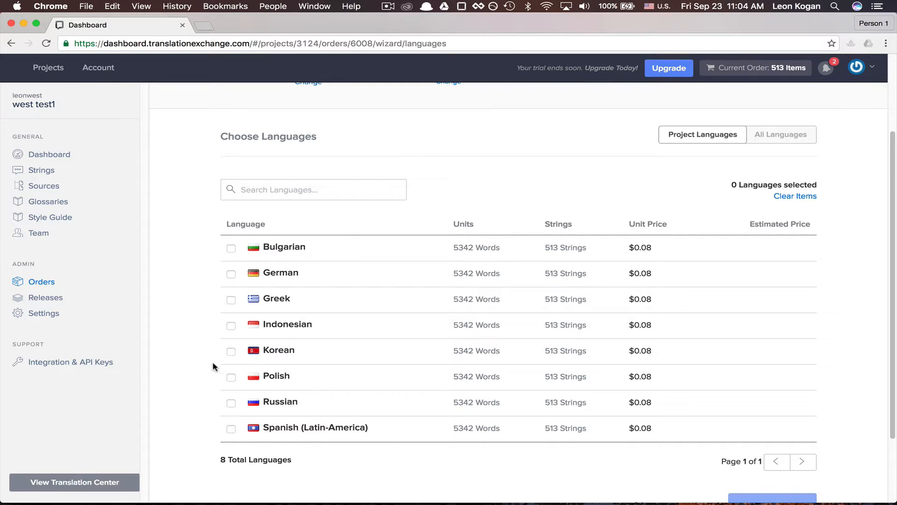
click(230, 378)
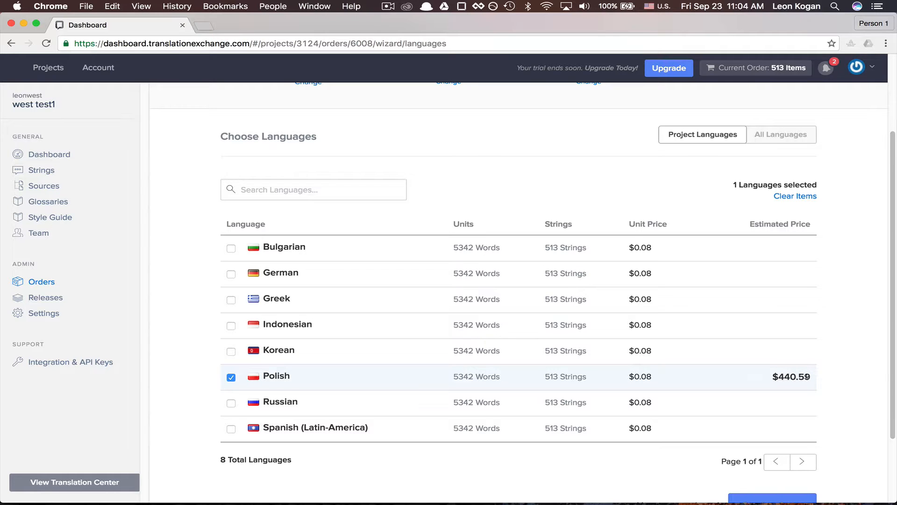
scroll(807, 377, down, 3)
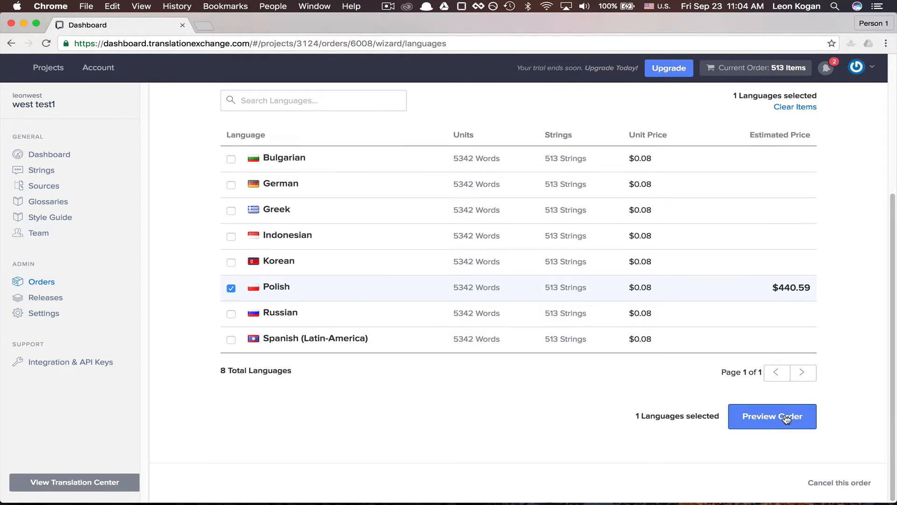
click(786, 420)
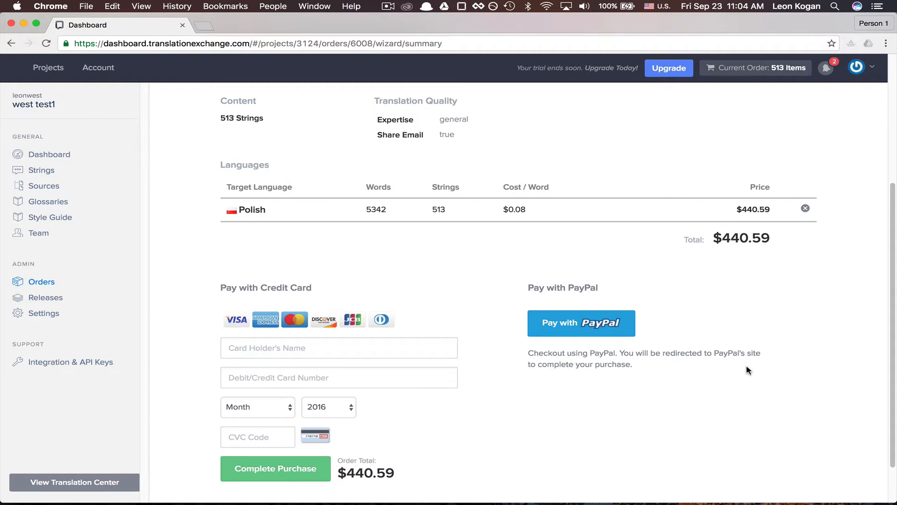
scroll(745, 364, up, 5)
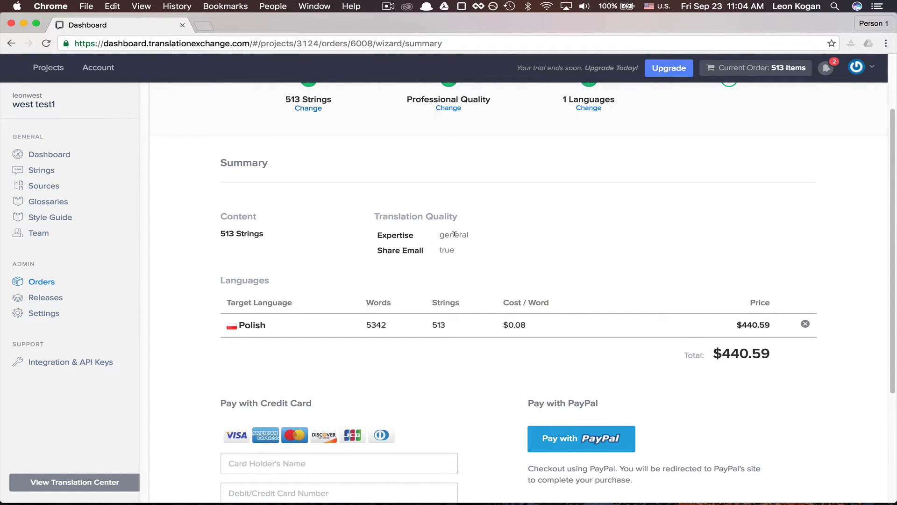
scroll(458, 253, down, 1)
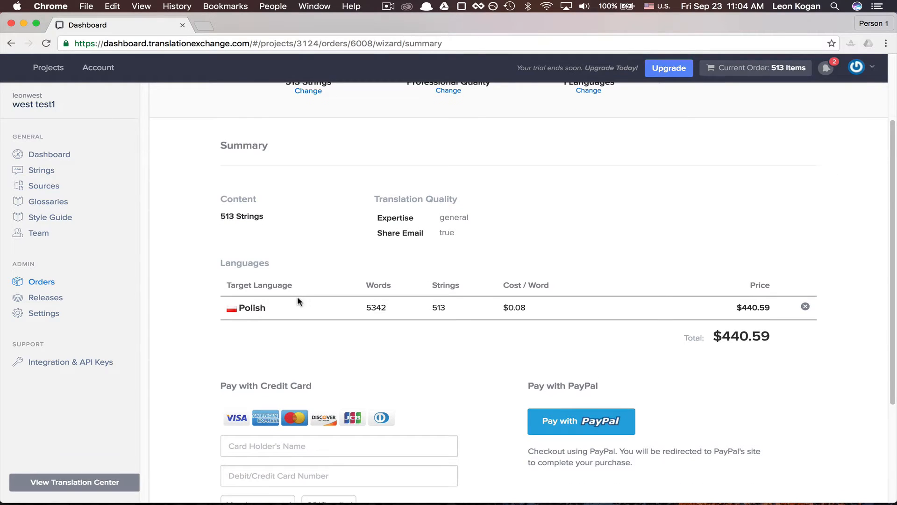
scroll(334, 318, down, 5)
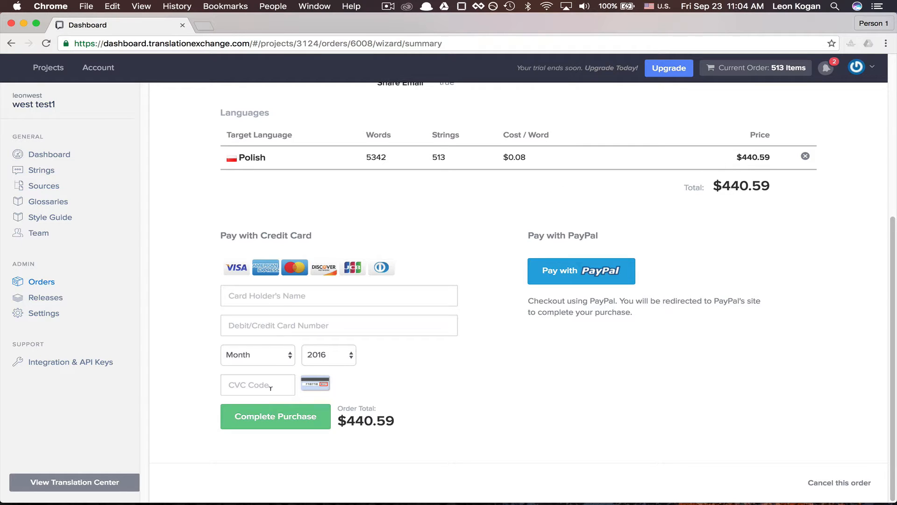
scroll(485, 408, up, 3)
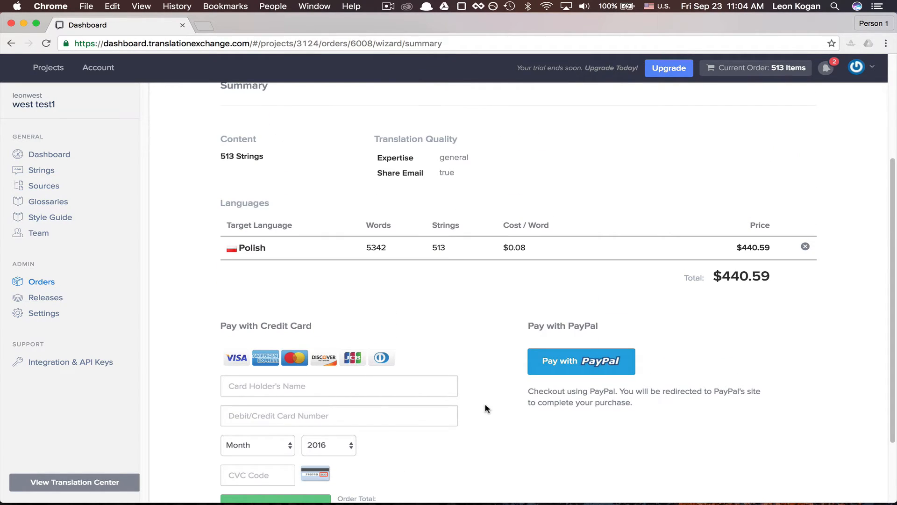